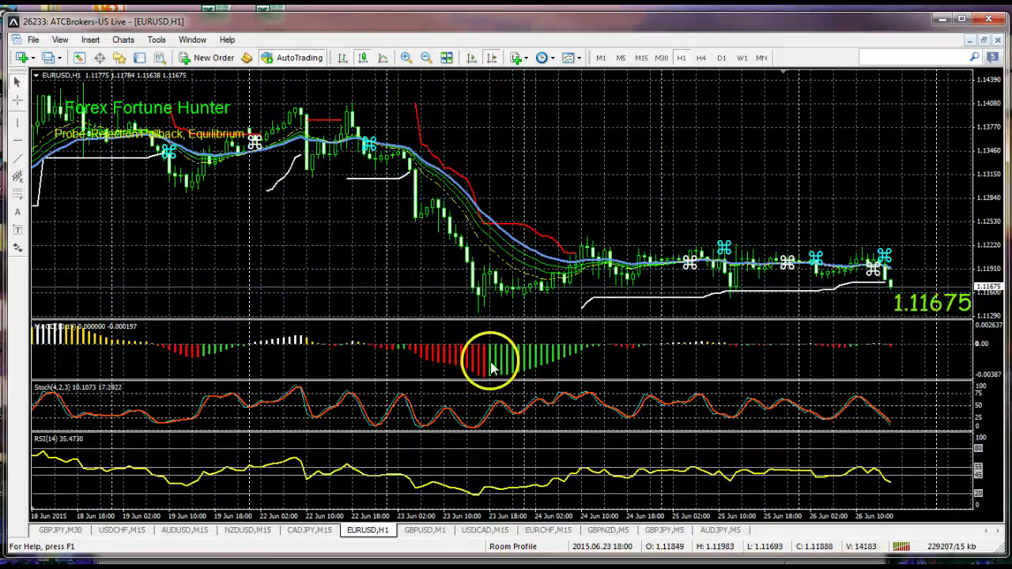
# Open the EURUSD H1 Indicators List, move it aside, and scroll from Chandelier Tom to RSI.
pyautogui.moveTo(521, 370)
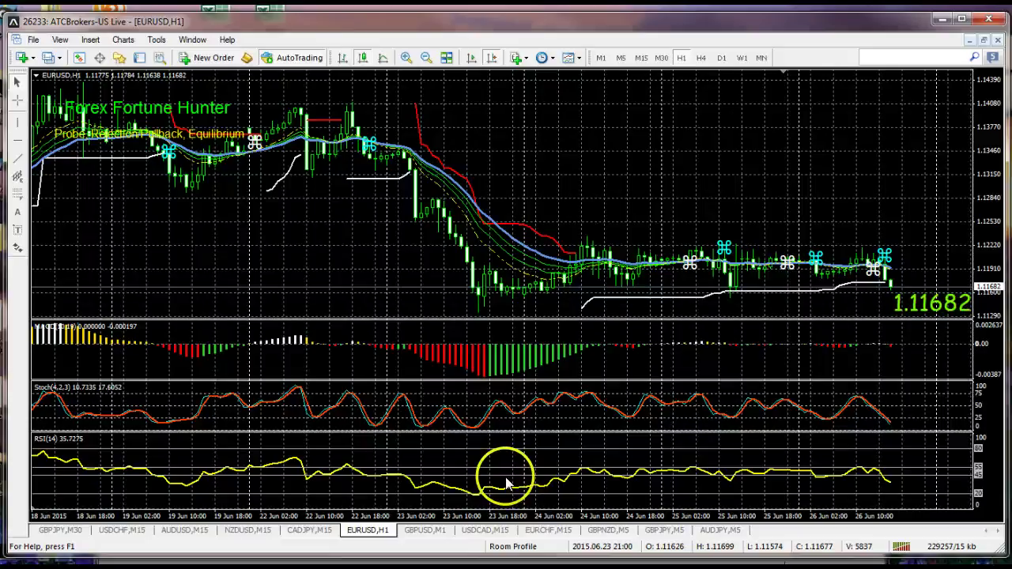
pyautogui.rightClick(596, 145)
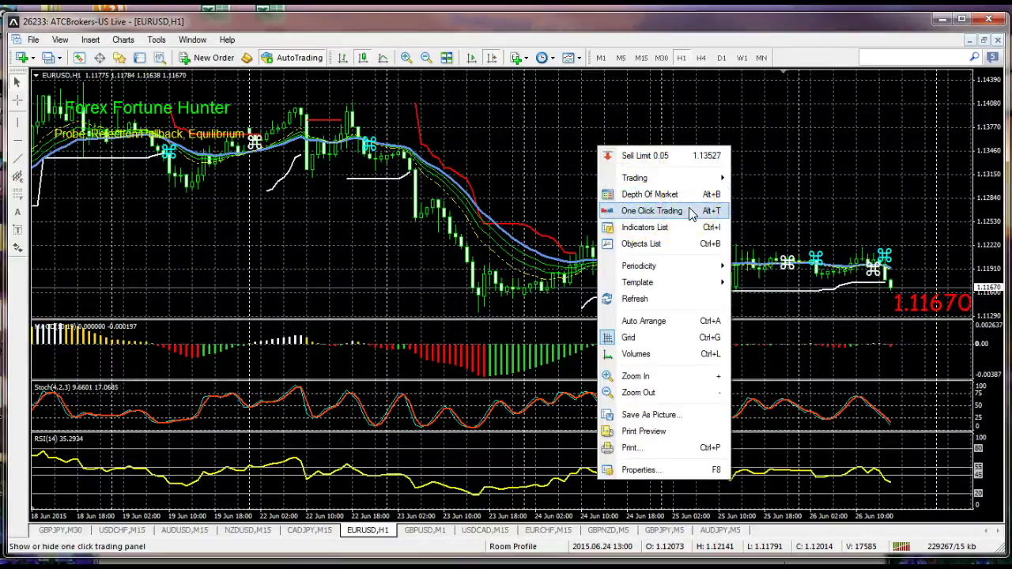
pyautogui.click(668, 269)
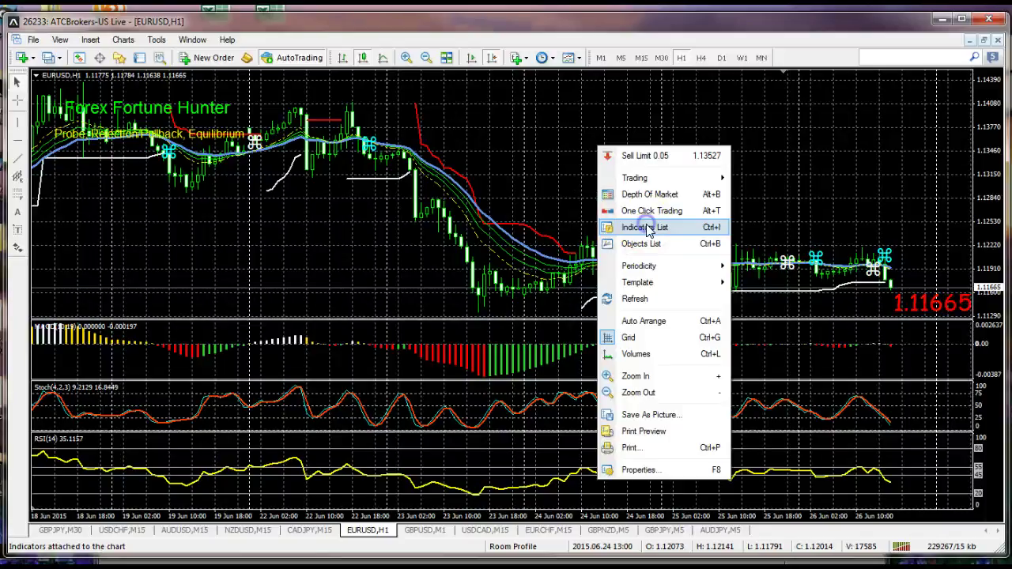
pyautogui.click(647, 229)
pyautogui.moveTo(285, 141); pyautogui.dragTo(731, 108)
pyautogui.moveTo(732, 174); pyautogui.dragTo(736, 132)
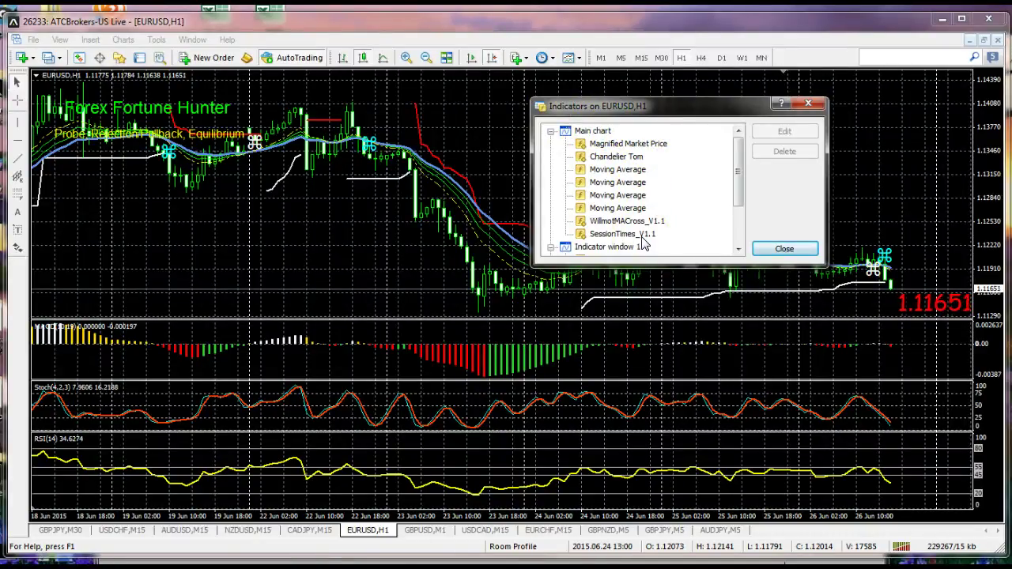
pyautogui.moveTo(737, 170); pyautogui.dragTo(752, 210)
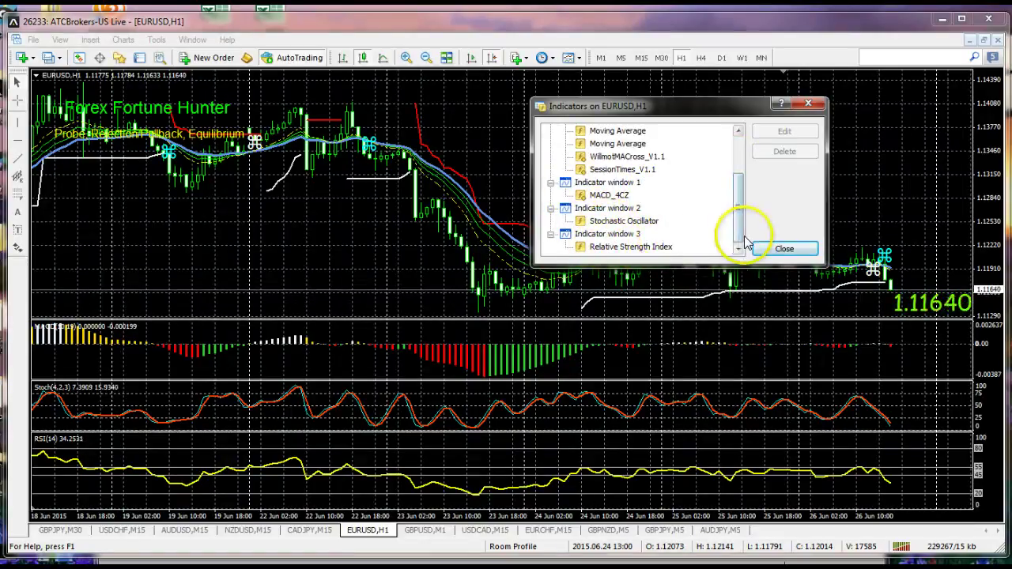
pyautogui.moveTo(735, 219); pyautogui.dragTo(736, 181)
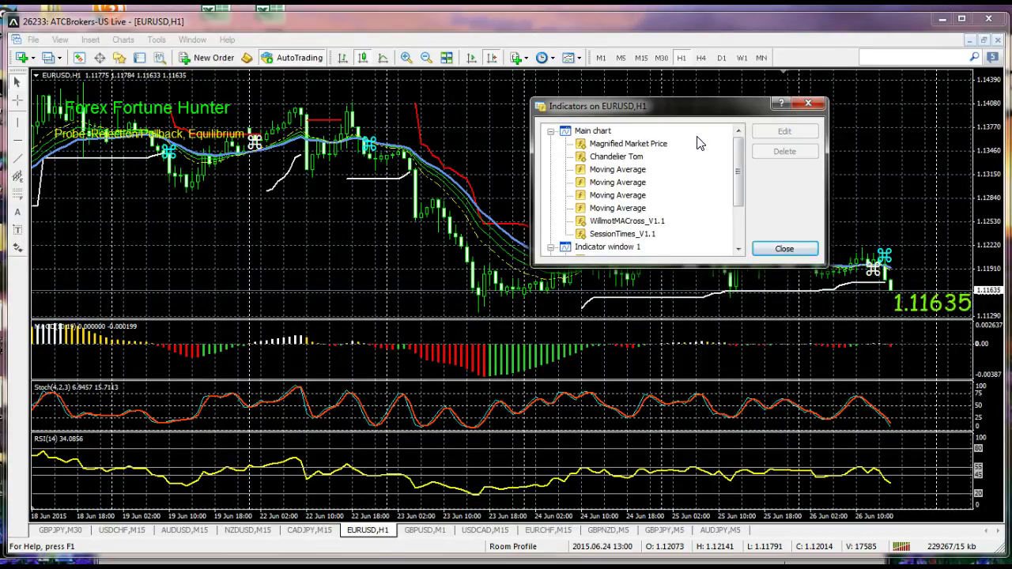
# Open the first Moving Average's settings (16, Exponential, Close, Lime) and check its line widths.
pyautogui.click(597, 172)
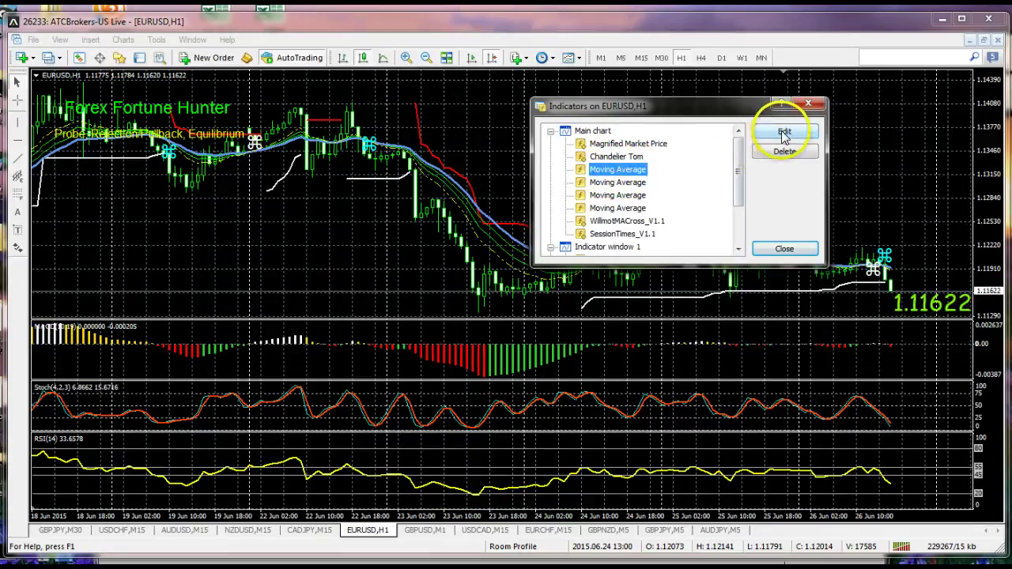
pyautogui.click(783, 132)
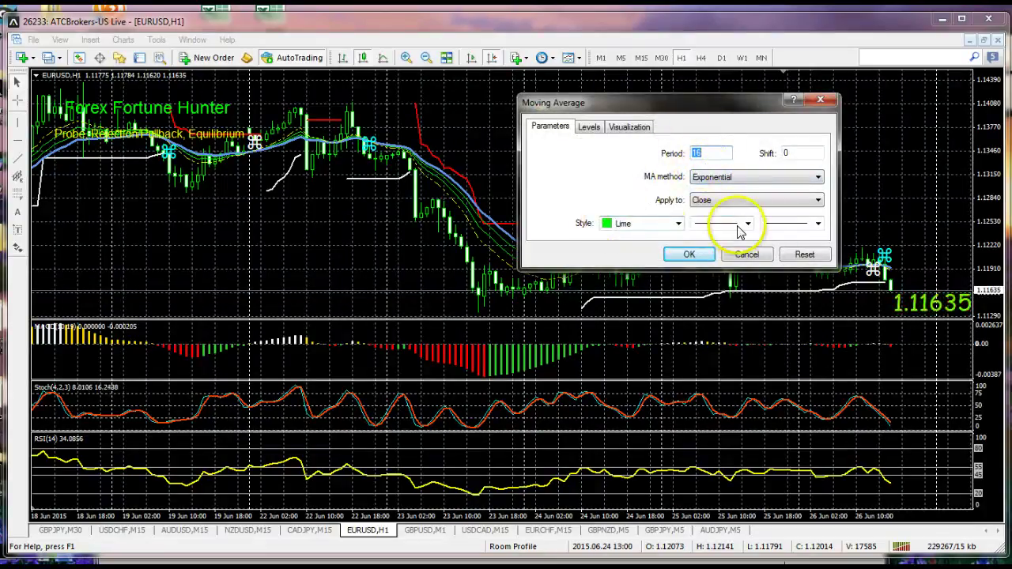
pyautogui.click(818, 225)
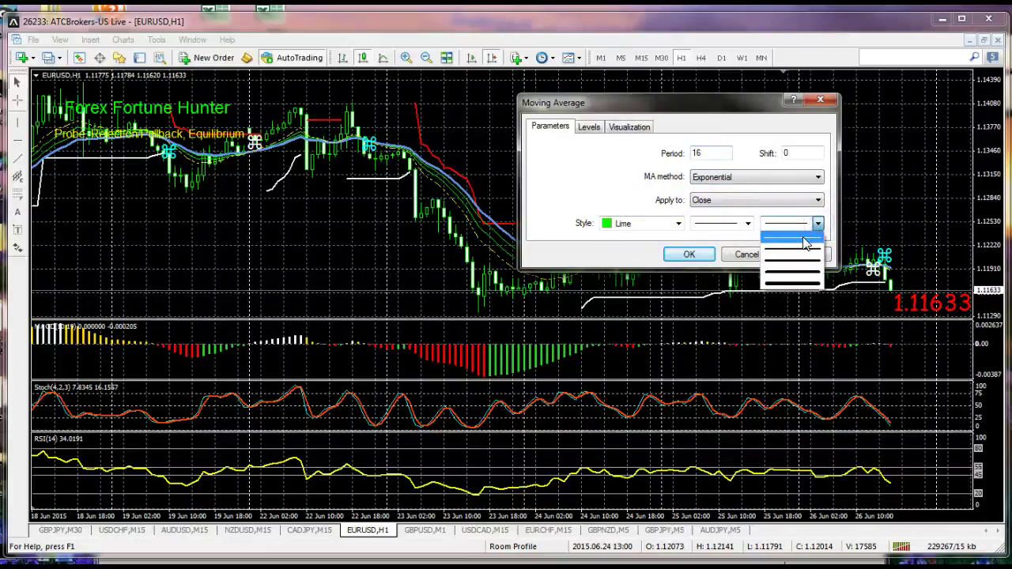
pyautogui.click(817, 227)
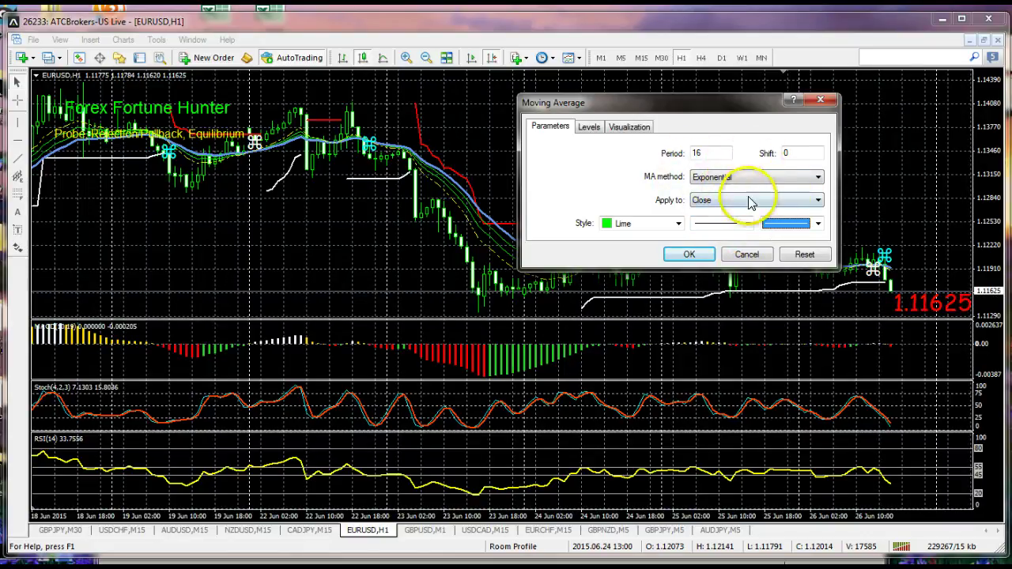
pyautogui.click(704, 199)
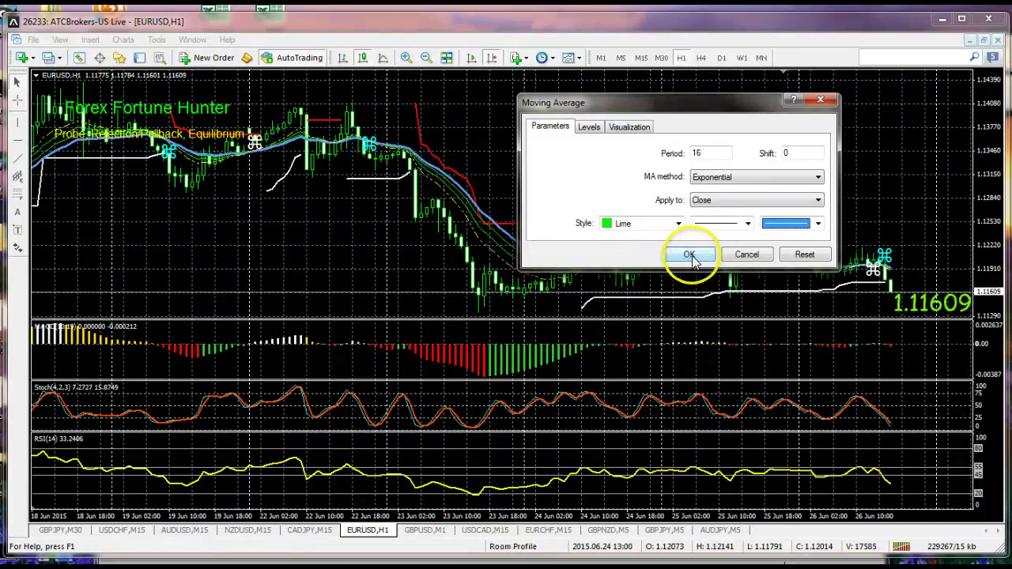
# Restyle the 16-period Moving Average as a thicker Magenta line and close the Indicators list.
pyautogui.click(679, 223)
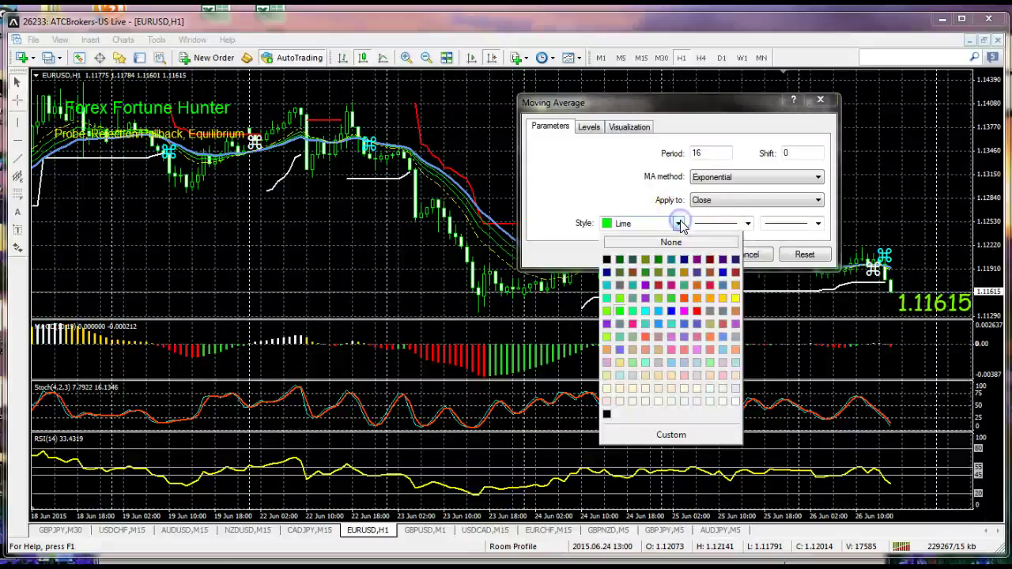
pyautogui.click(685, 313)
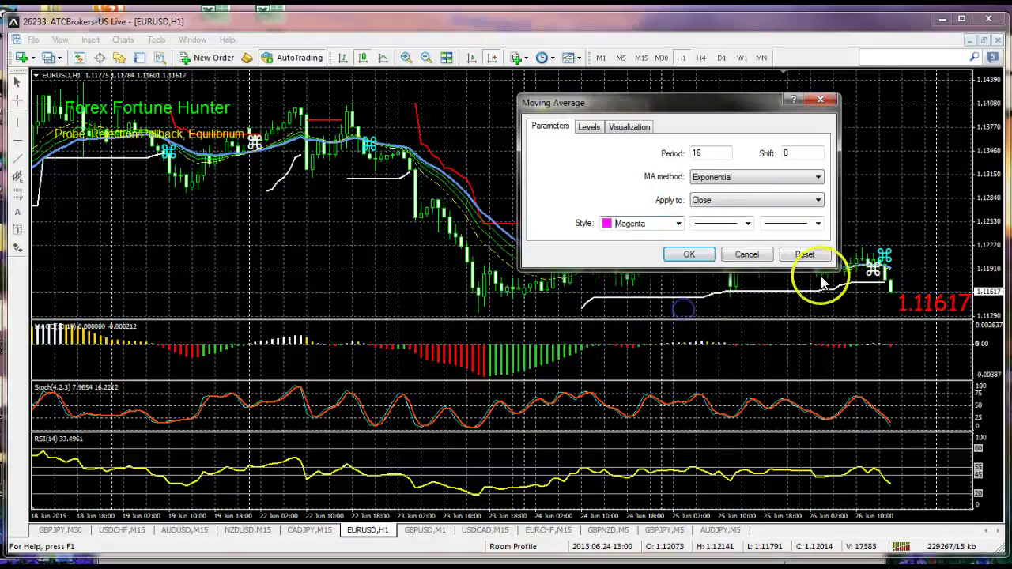
pyautogui.click(818, 223)
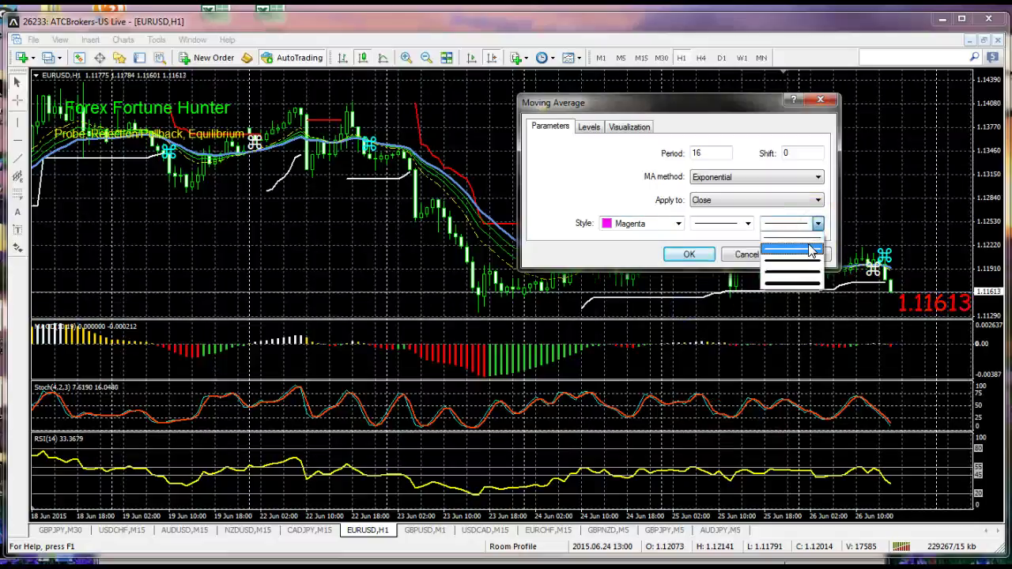
pyautogui.click(808, 253)
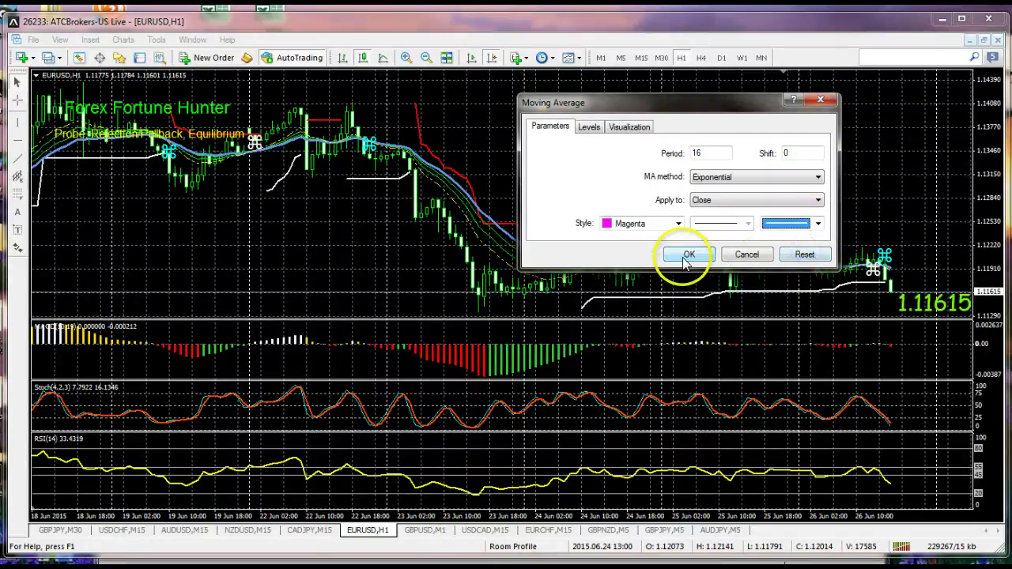
pyautogui.click(689, 255)
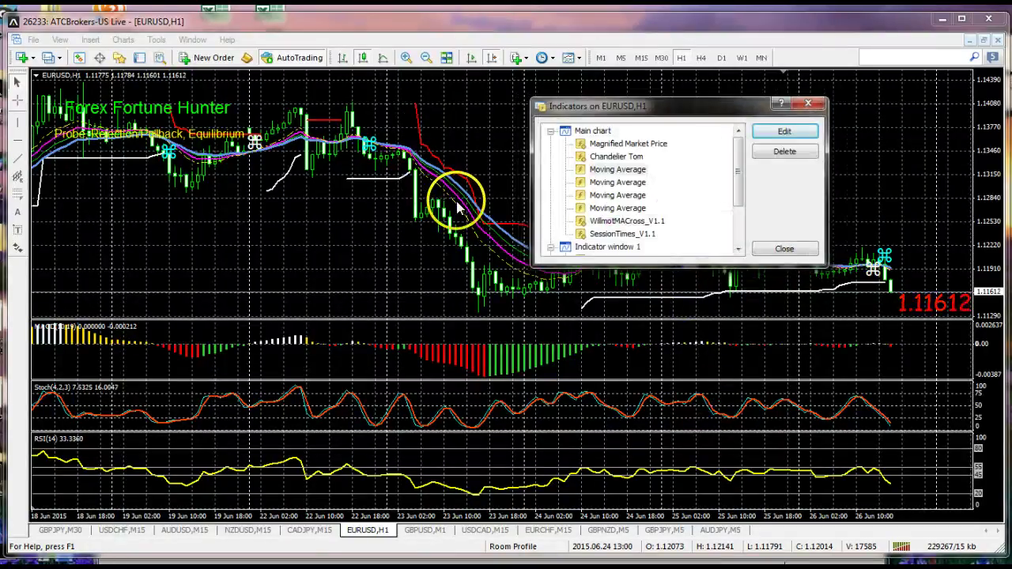
pyautogui.click(783, 248)
# Open the magenta average's properties from its chart line and cancel without changes.
pyautogui.moveTo(540, 275)
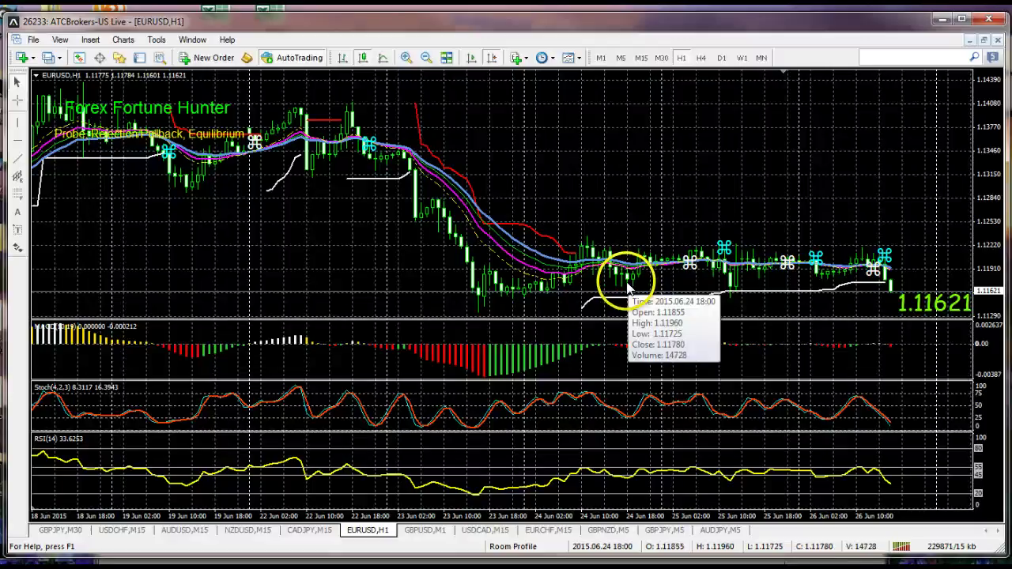
pyautogui.doubleClick(514, 265)
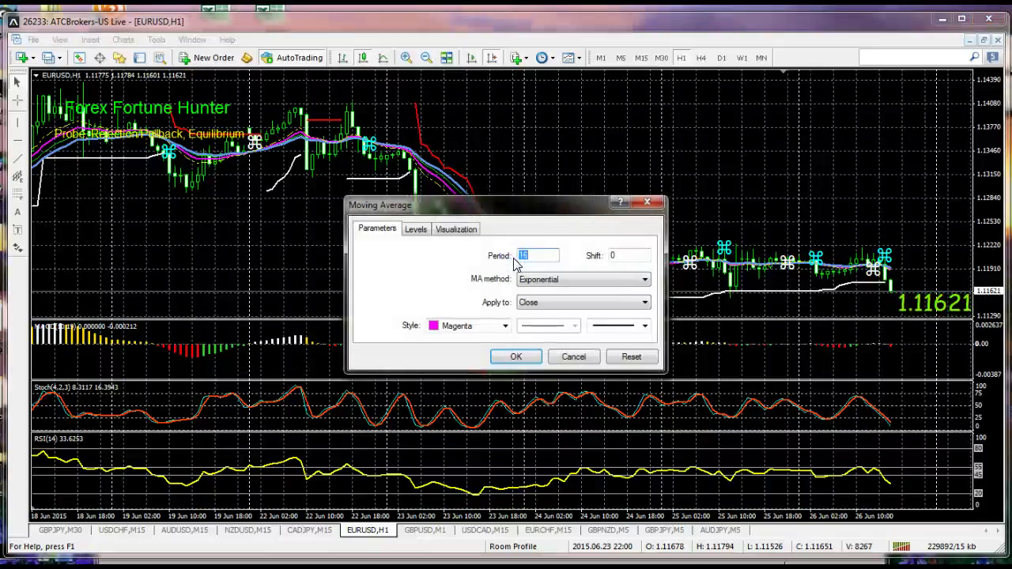
pyautogui.moveTo(531, 208); pyautogui.dragTo(714, 95)
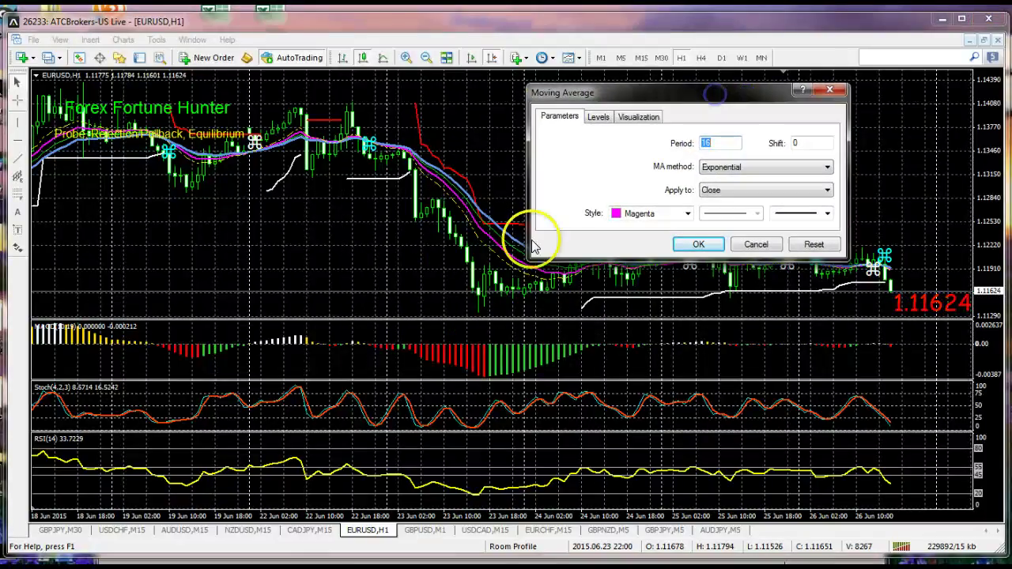
pyautogui.click(763, 242)
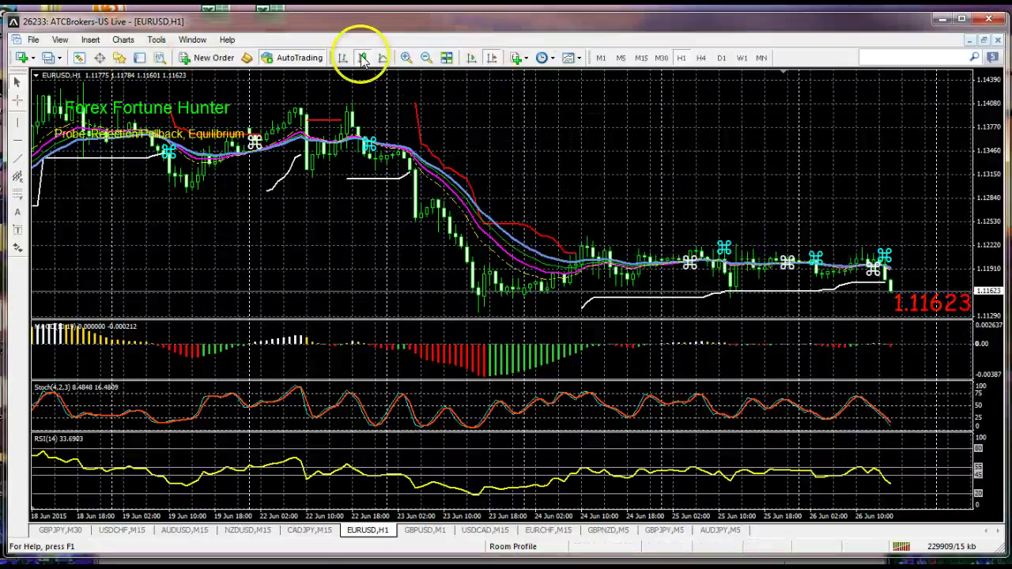
# Recolour the 16-period Moving Average to Lime with a thicker line width.
pyautogui.rightClick(489, 99)
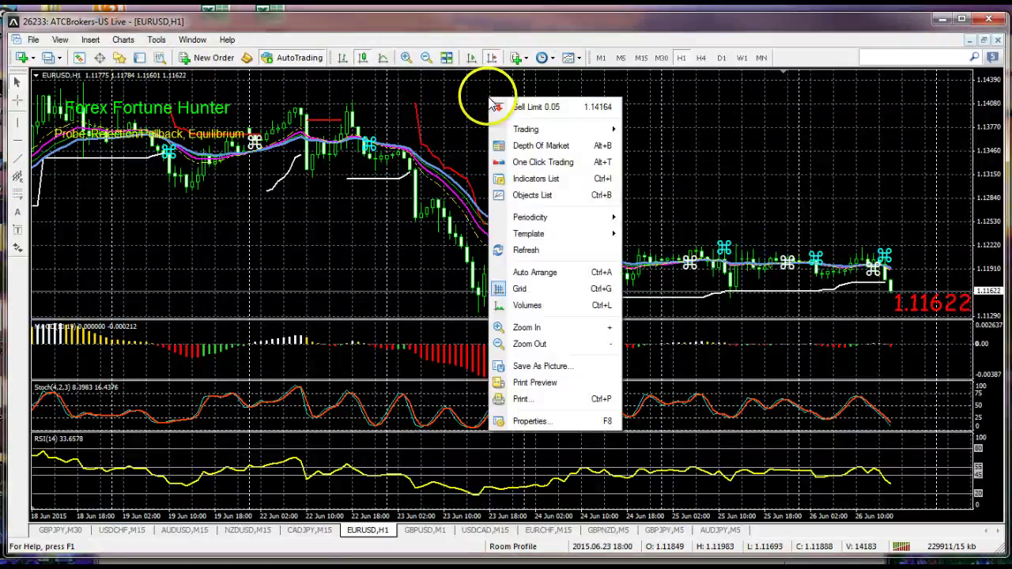
pyautogui.click(532, 180)
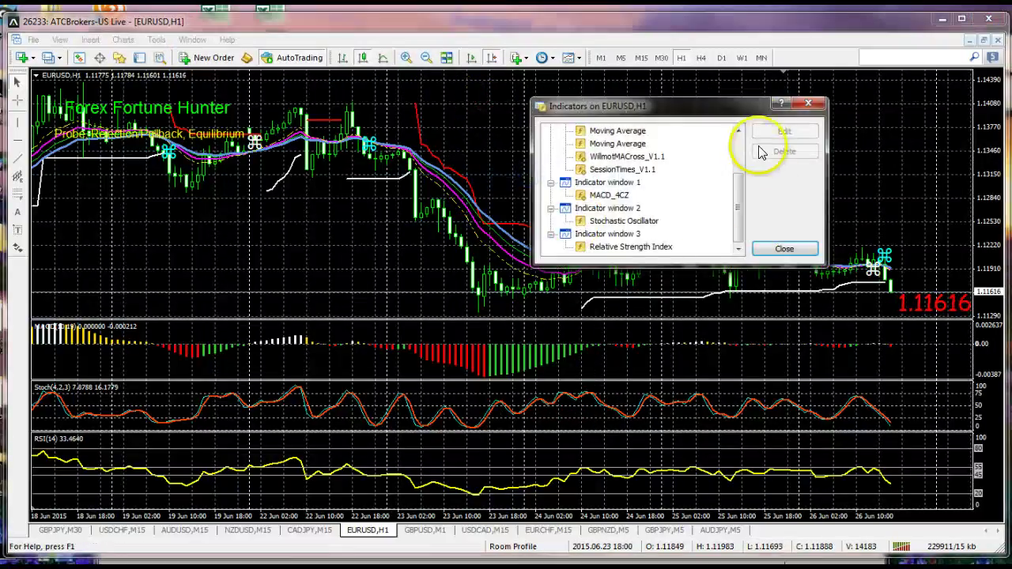
pyautogui.click(808, 105)
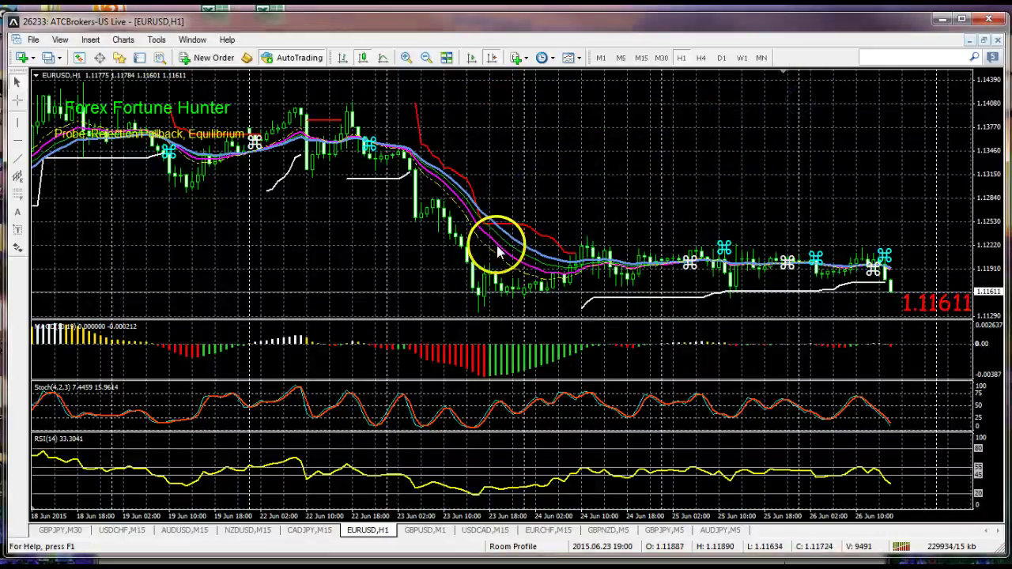
pyautogui.doubleClick(497, 249)
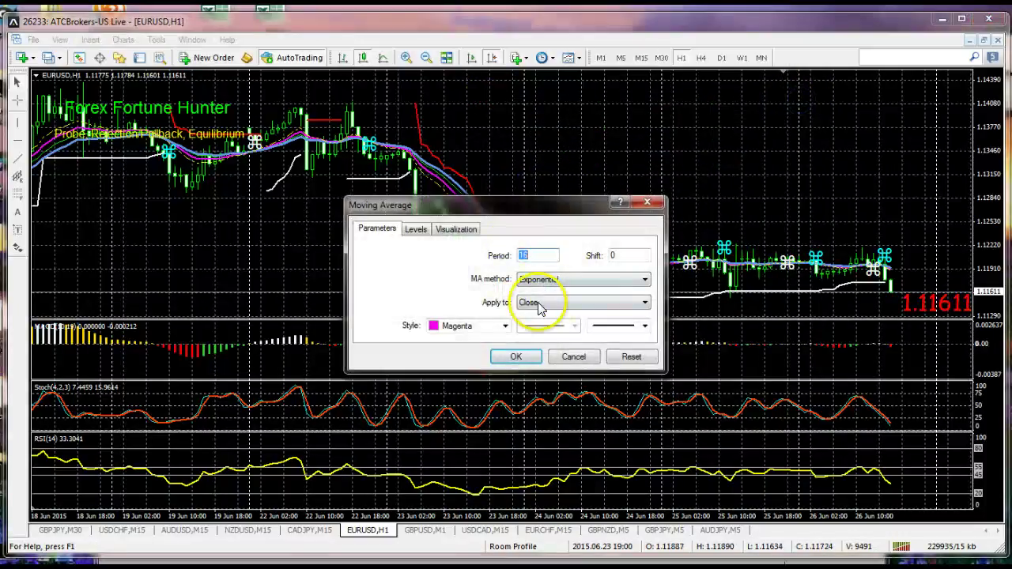
pyautogui.click(506, 326)
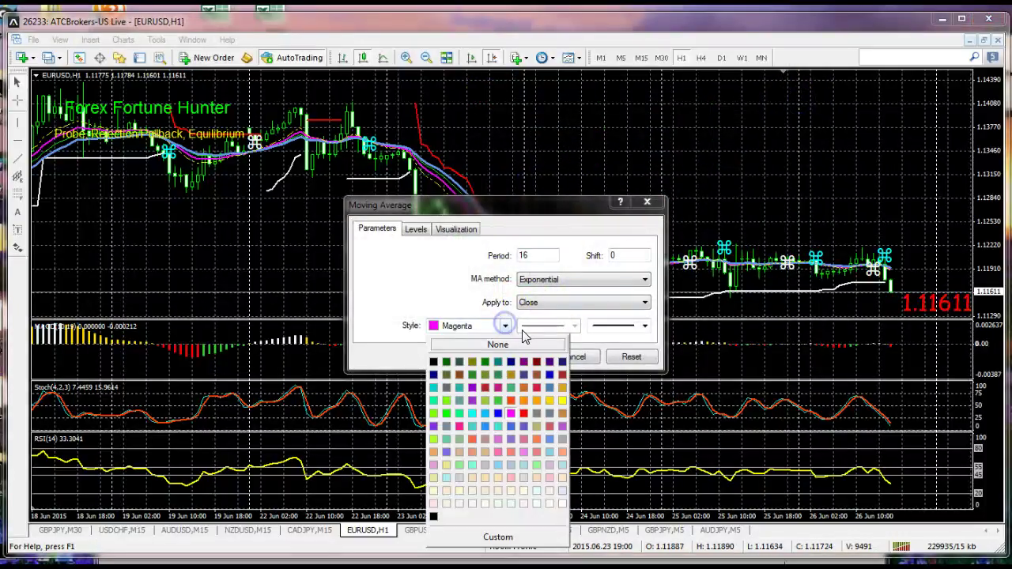
pyautogui.click(449, 413)
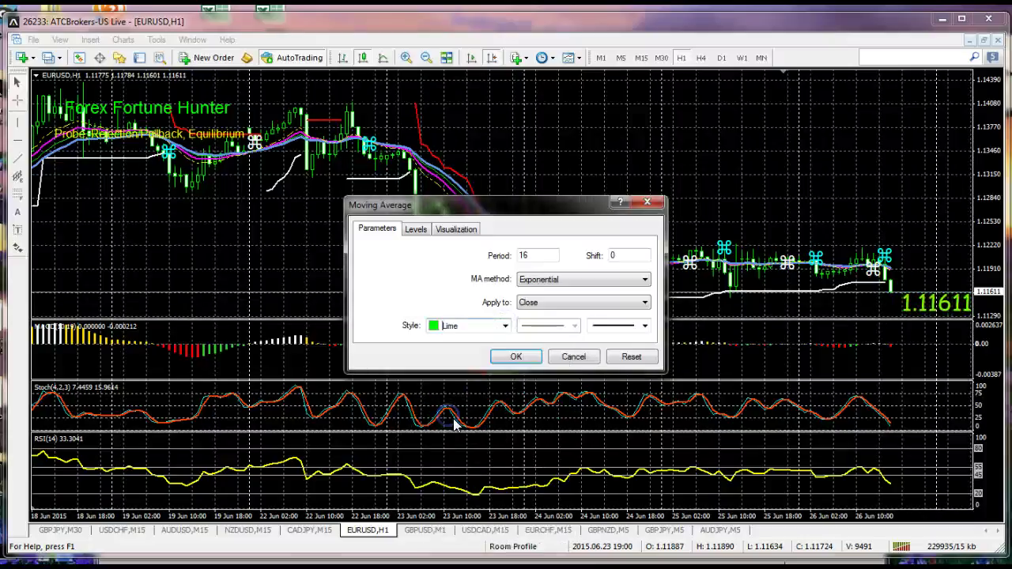
pyautogui.click(645, 326)
pyautogui.click(642, 344)
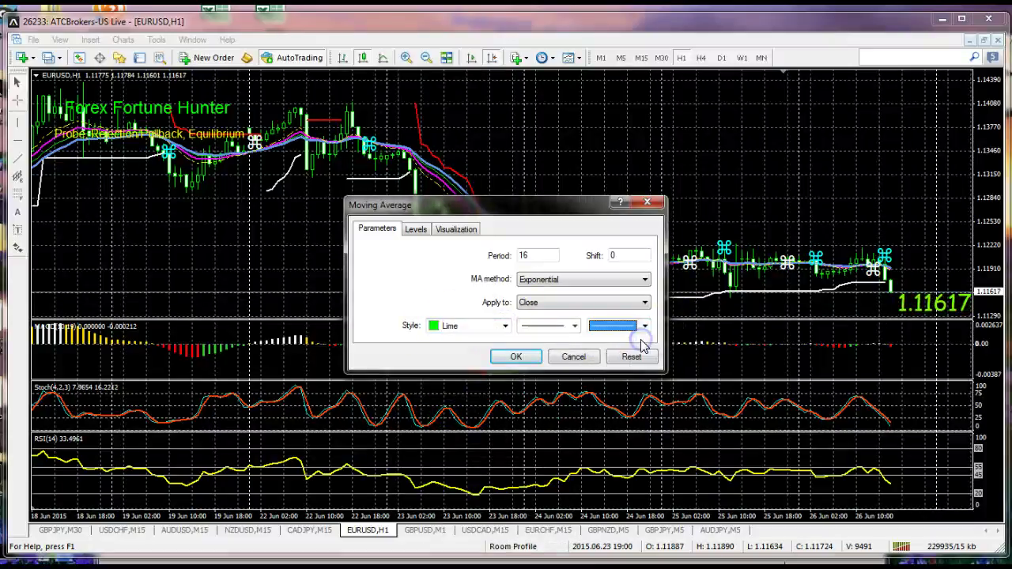
pyautogui.click(516, 358)
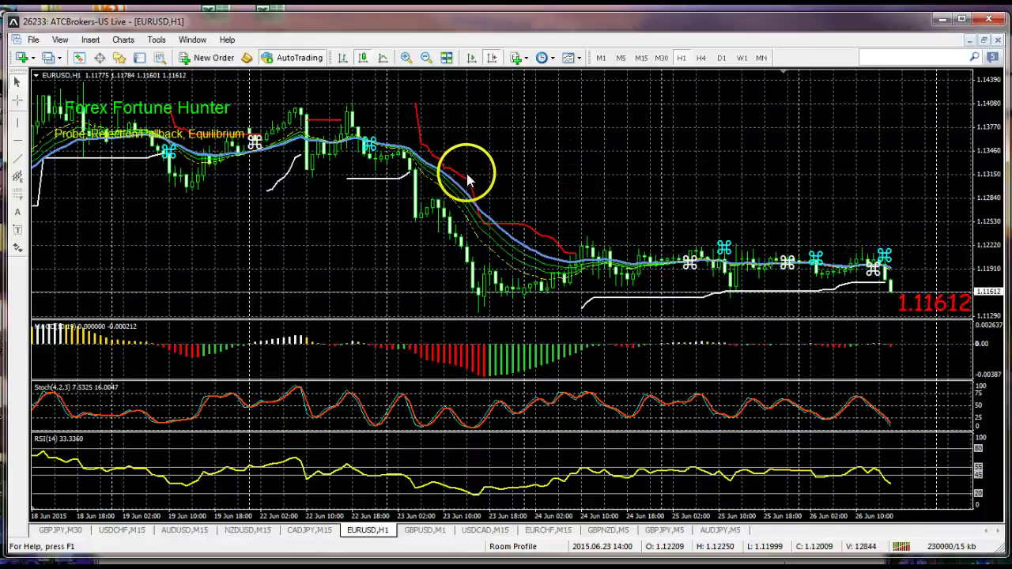
pyautogui.moveTo(463, 180)
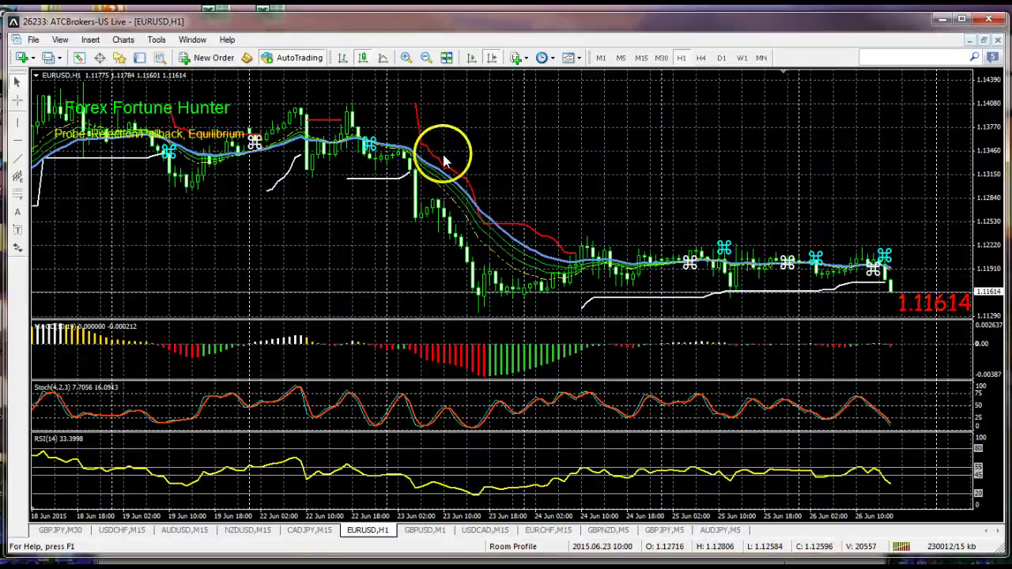
# Delete the ATRStops(15) indicator from its stop line's context menu, leaving Chandelier Tom unchanged.
pyautogui.doubleClick(444, 164)
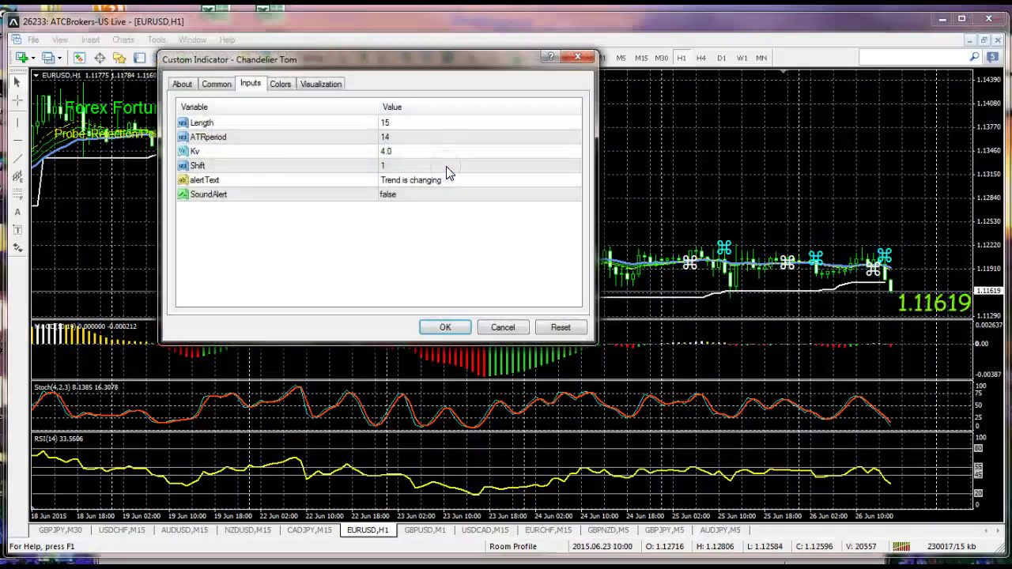
pyautogui.click(583, 59)
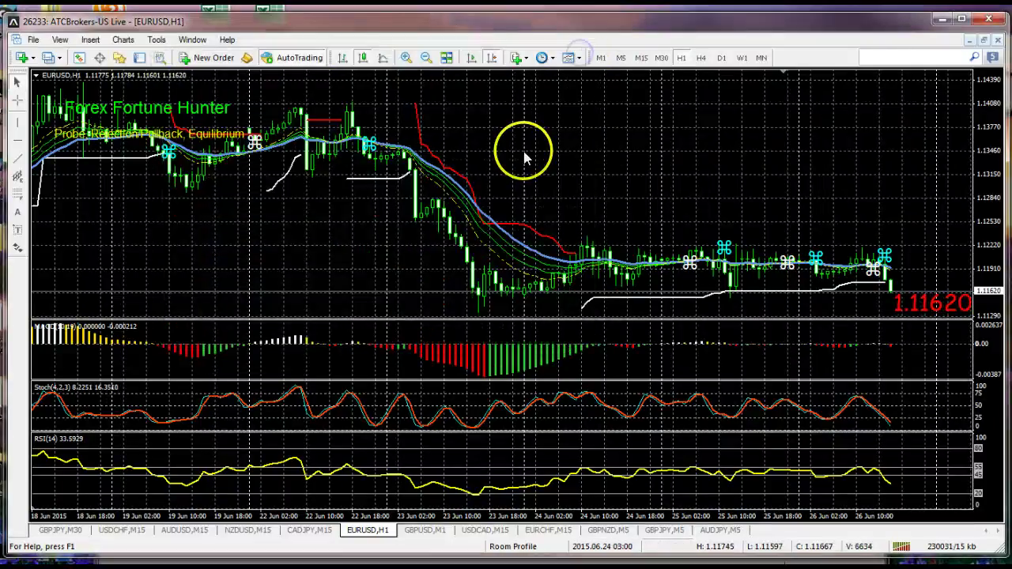
pyautogui.rightClick(421, 148)
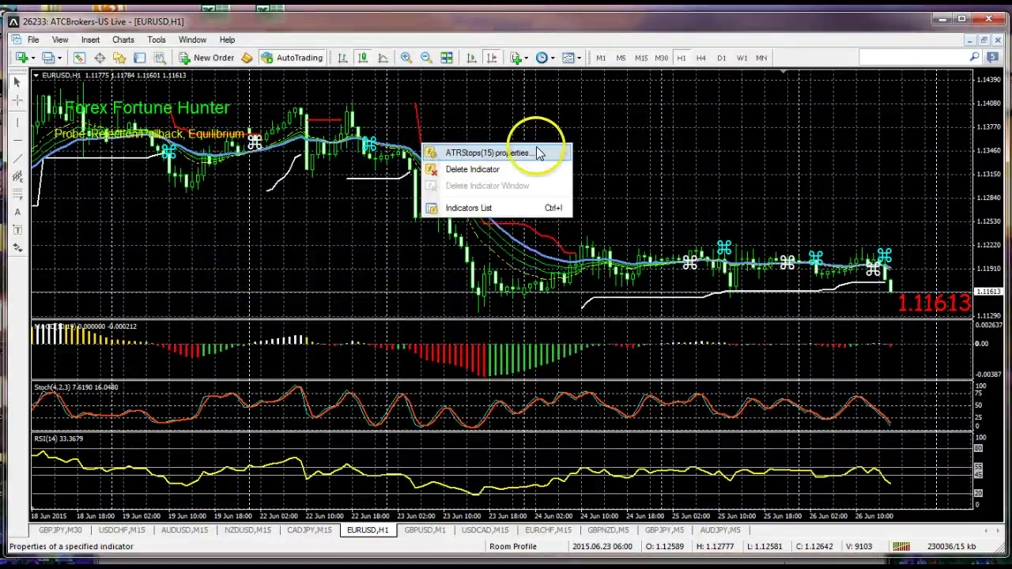
pyautogui.click(473, 170)
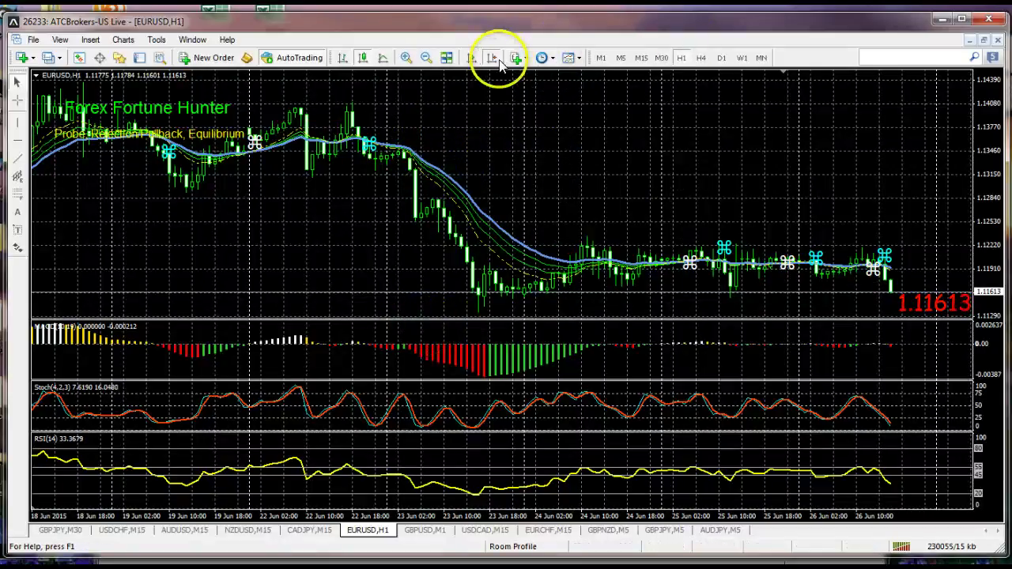
# Apply the '!aa Fortune Hunter' template twice and dismiss the 'Trend is changing' alert.
pyautogui.click(571, 59)
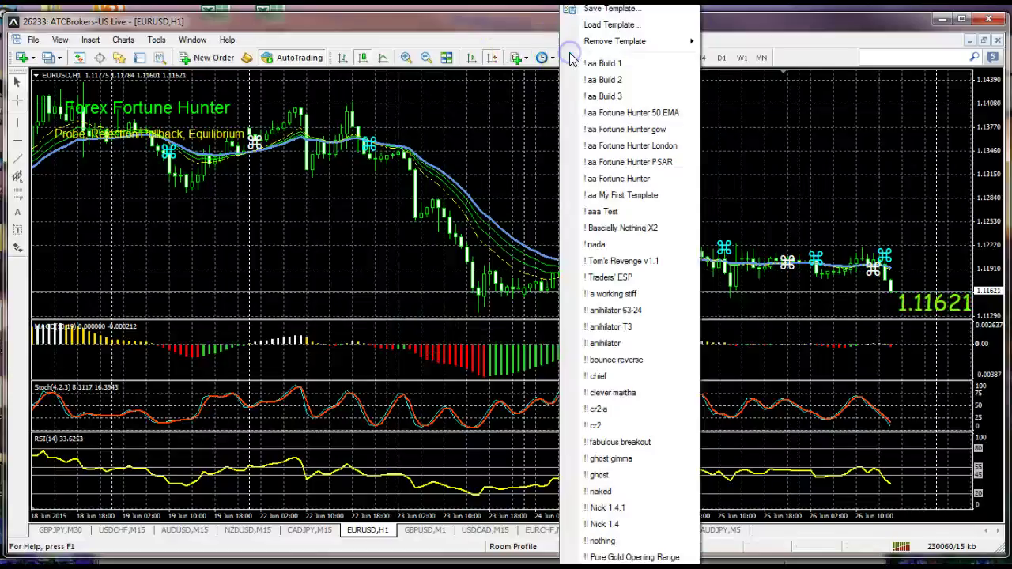
pyautogui.click(621, 180)
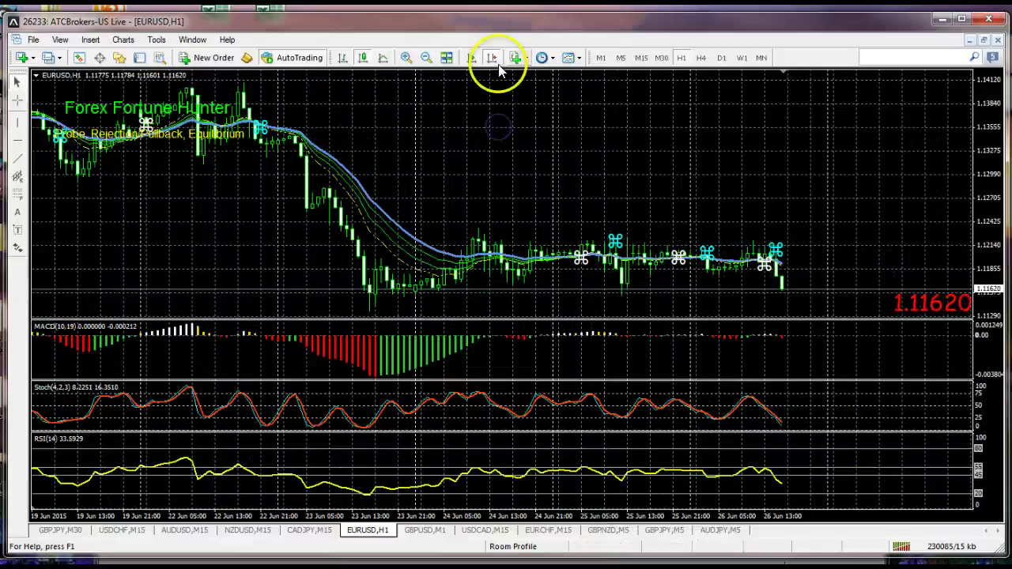
pyautogui.click(569, 59)
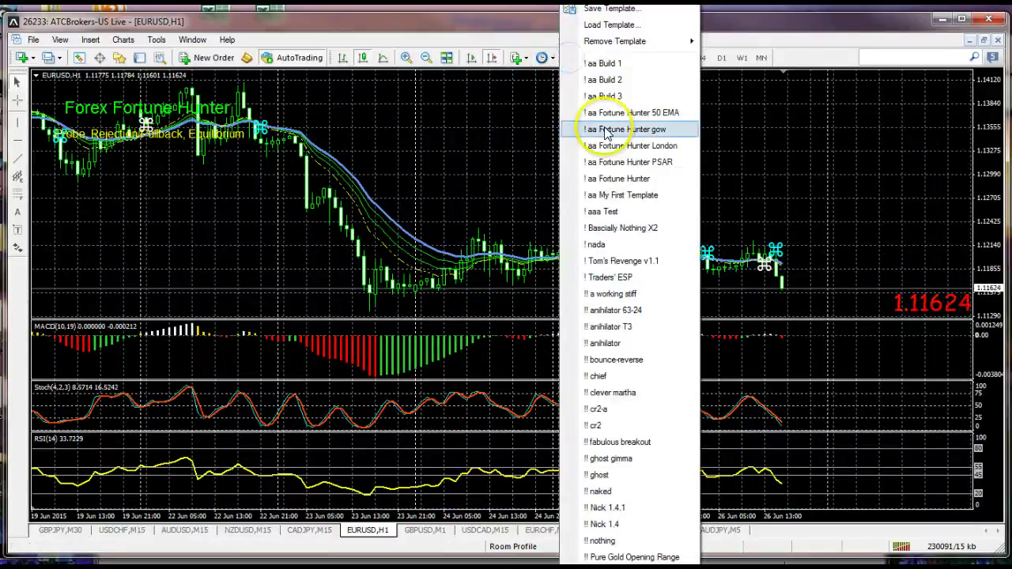
pyautogui.click(629, 179)
pyautogui.click(217, 200)
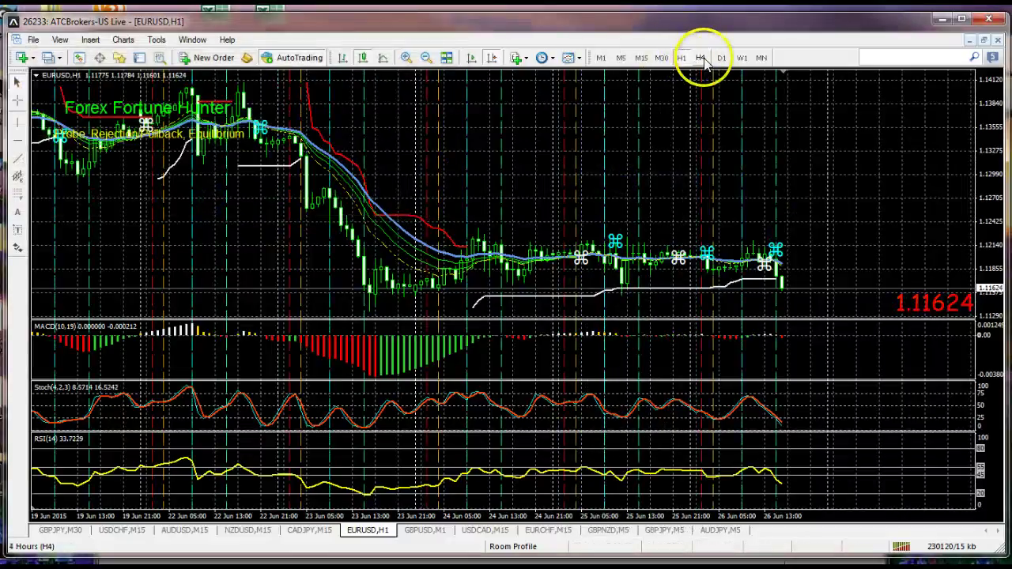
# Switch EURUSD to M30 and delete the ATRStops indicator's red and white stop lines.
pyautogui.click(661, 57)
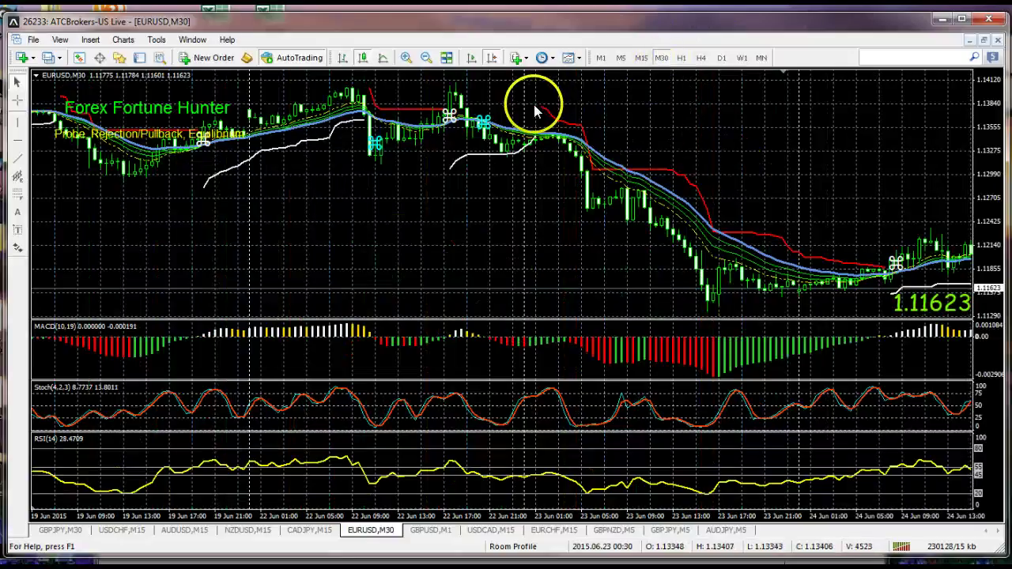
pyautogui.moveTo(609, 173)
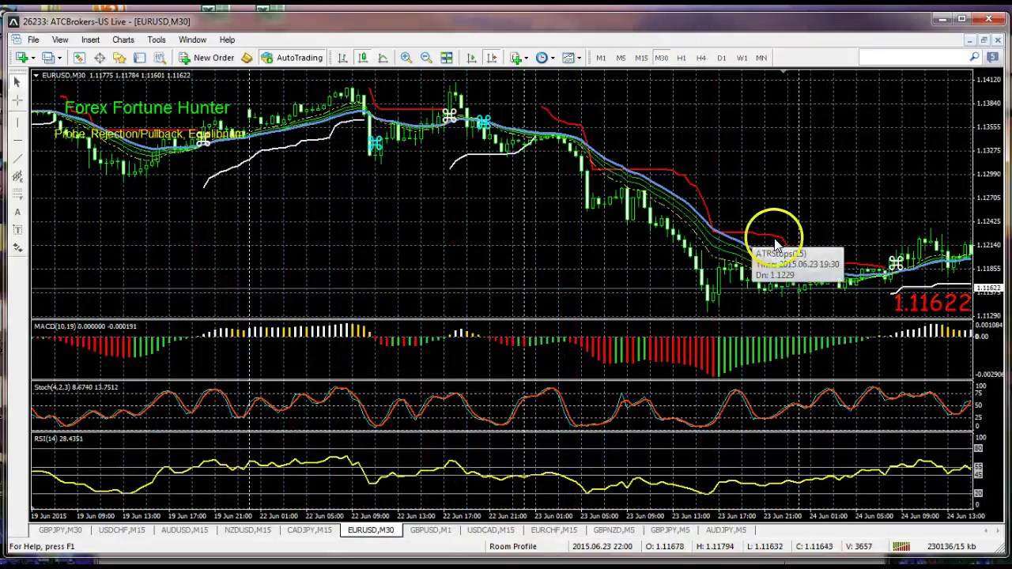
pyautogui.rightClick(642, 168)
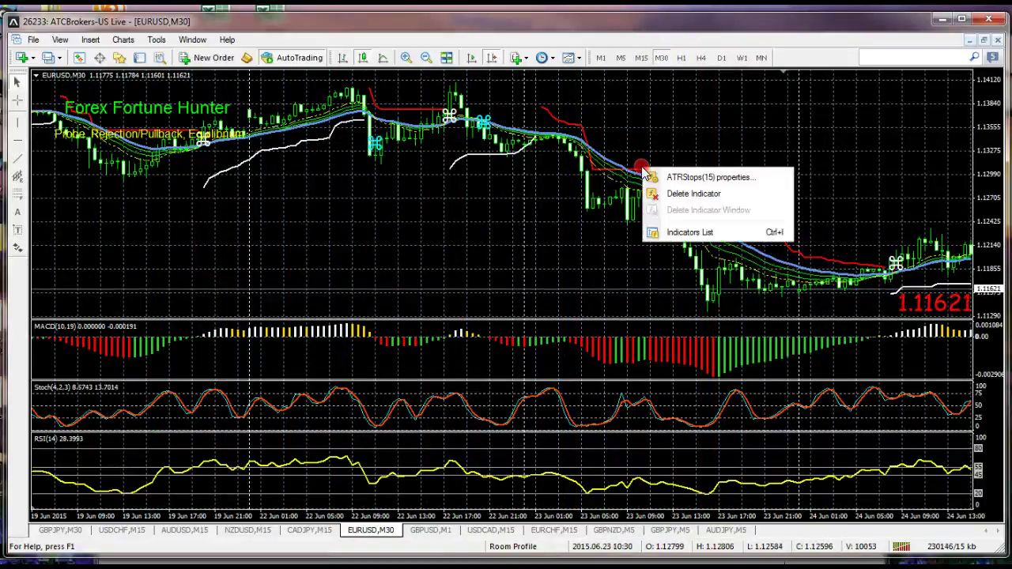
pyautogui.click(685, 196)
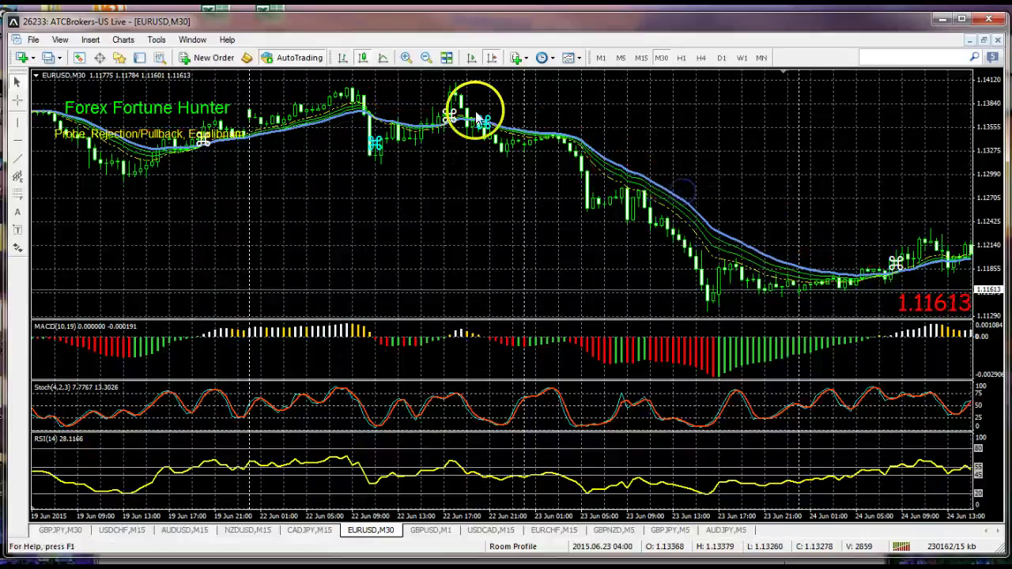
# Start a new Moving Average from Insert > Indicators with its period set to 100.
pyautogui.click(91, 41)
pyautogui.moveTo(115, 67)
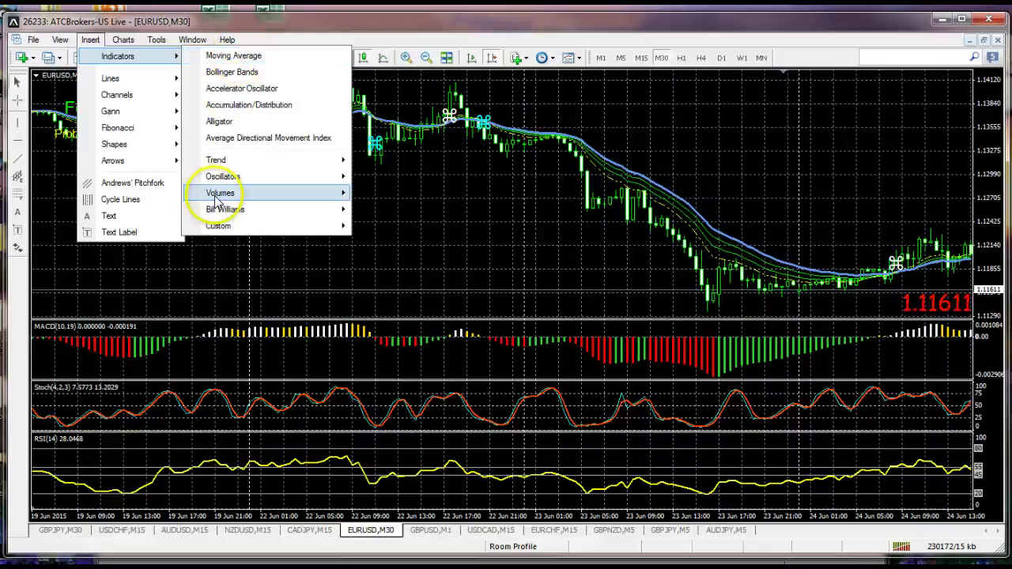
pyautogui.moveTo(227, 230)
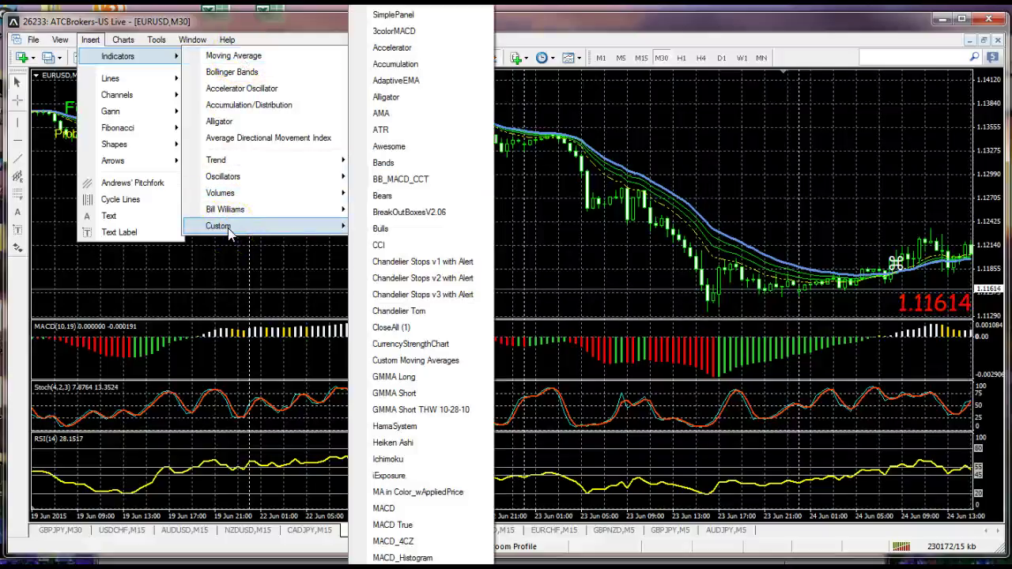
pyautogui.click(215, 57)
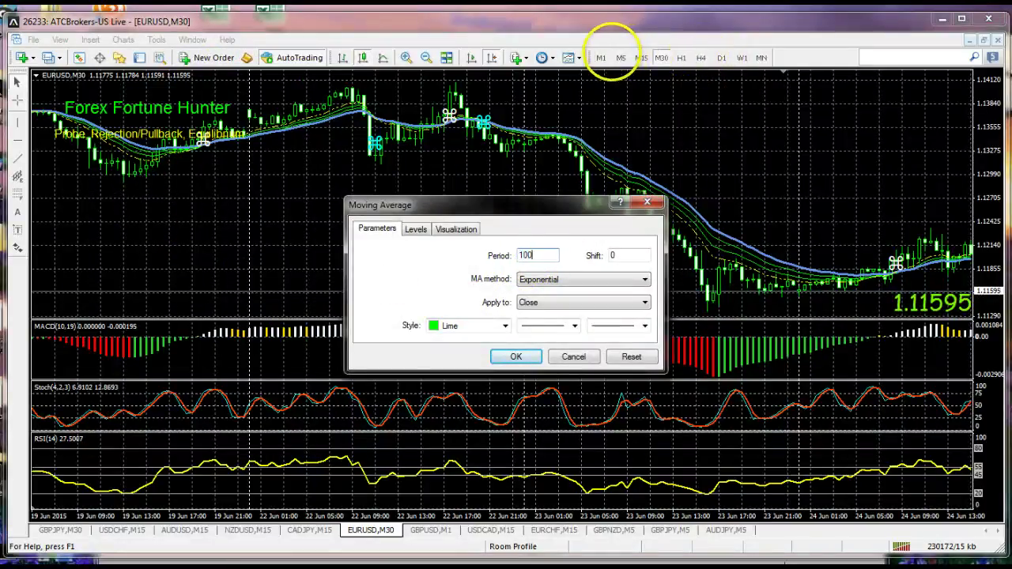
# Set the average to Linear Weighted with an Aqua dashed line and add it to the chart.
pyautogui.click(645, 281)
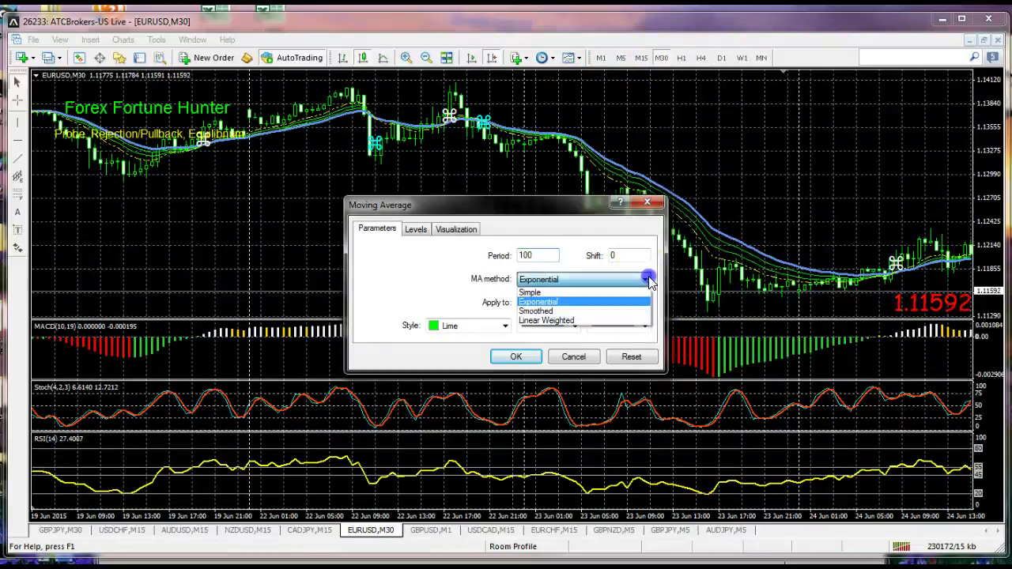
pyautogui.click(564, 321)
pyautogui.press('Tab')
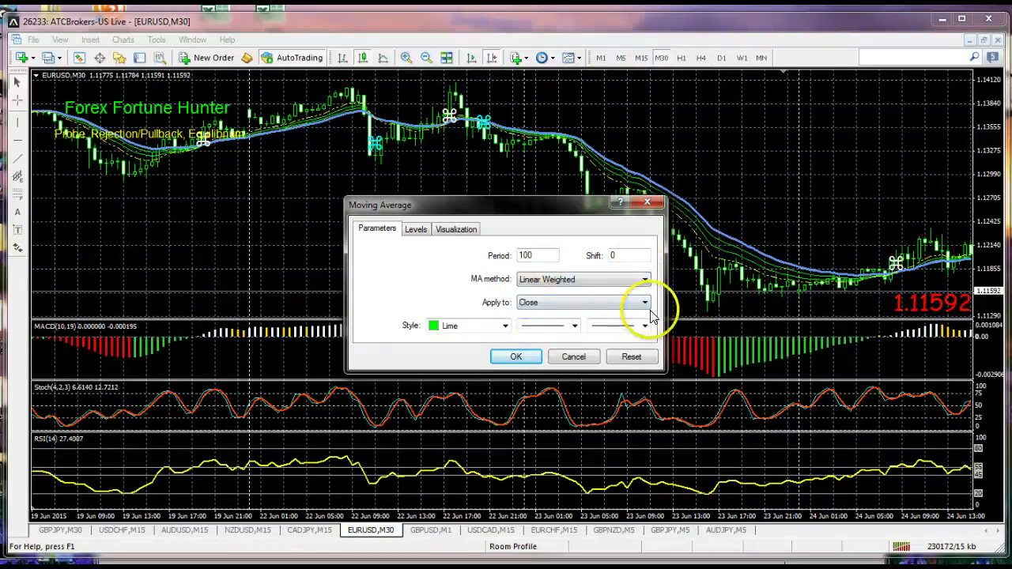
pyautogui.click(505, 325)
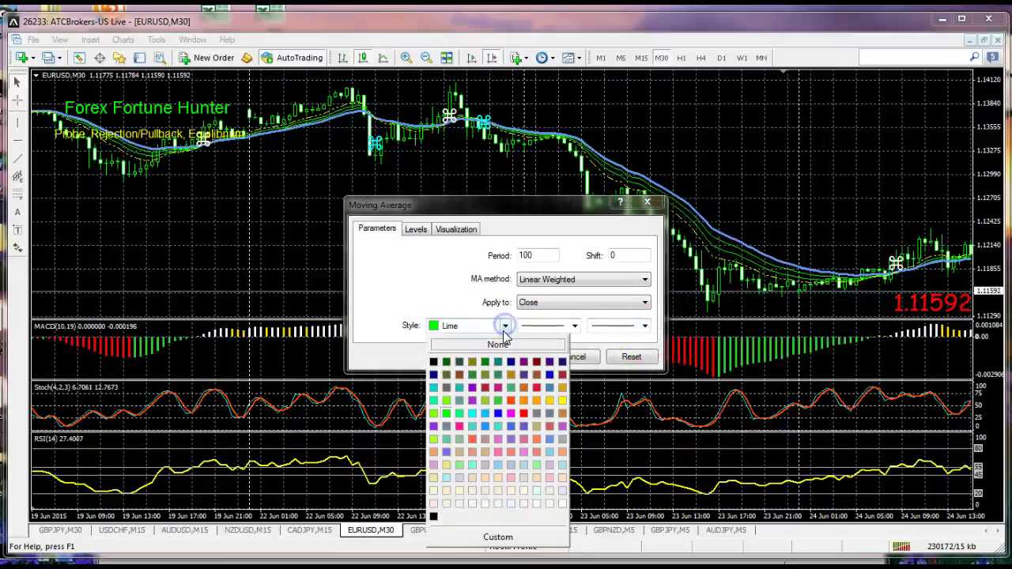
pyautogui.click(472, 413)
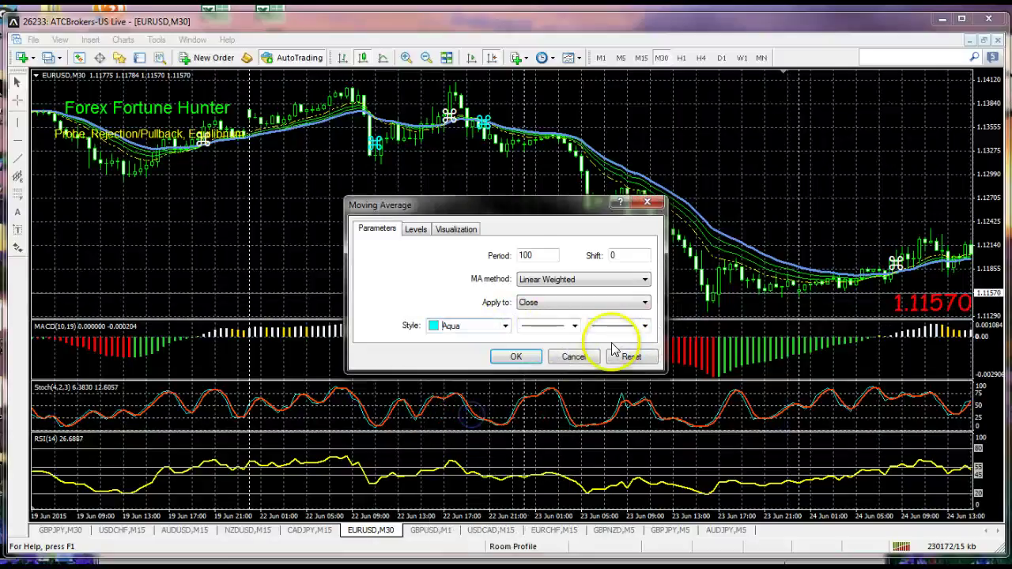
pyautogui.click(575, 326)
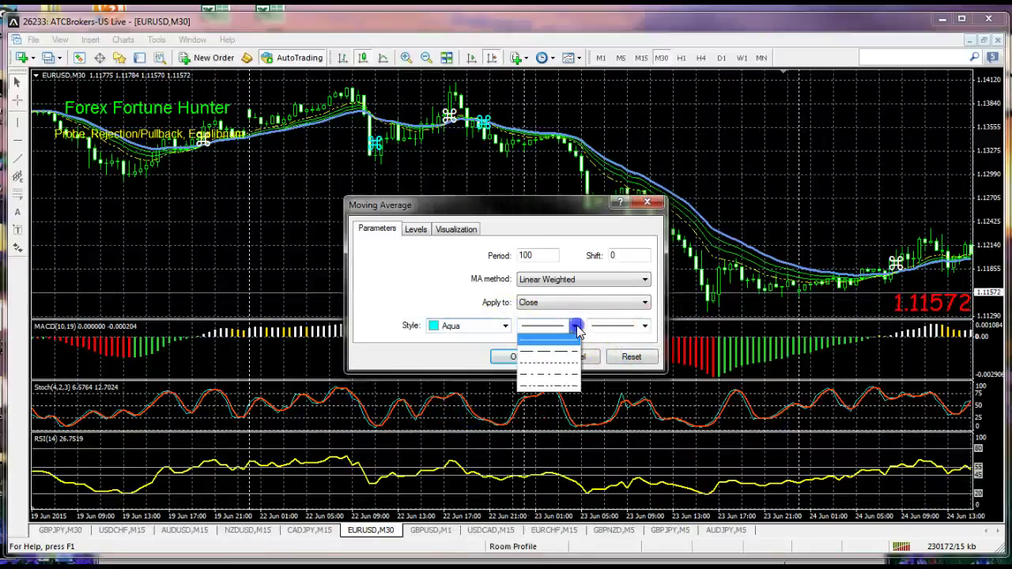
pyautogui.click(560, 386)
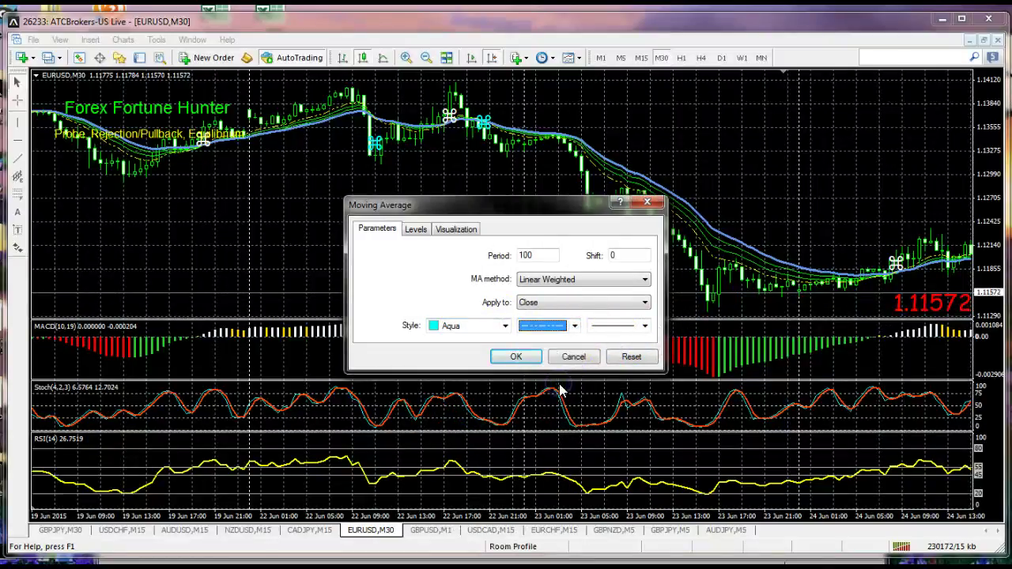
pyautogui.click(518, 357)
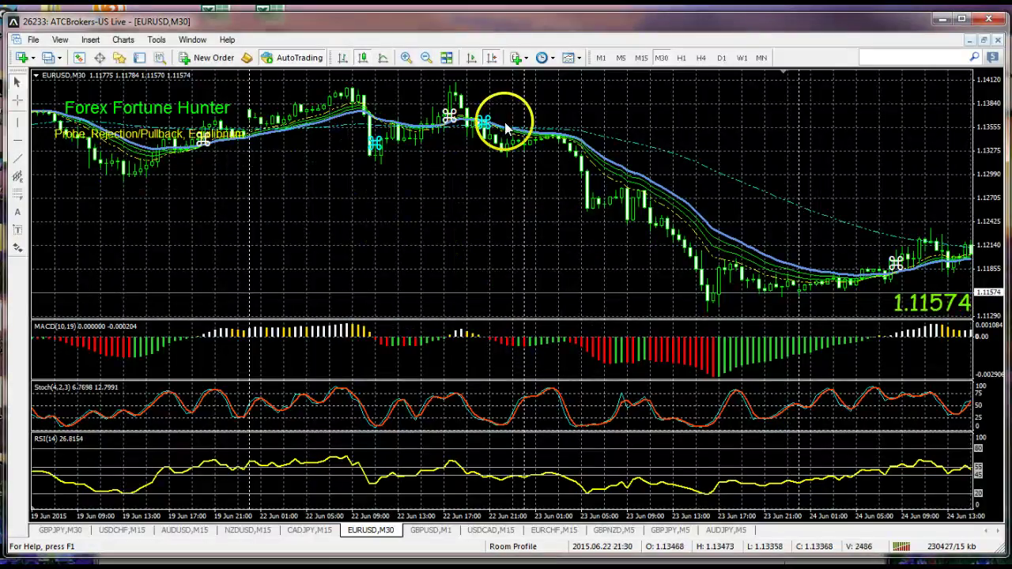
pyautogui.moveTo(253, 135)
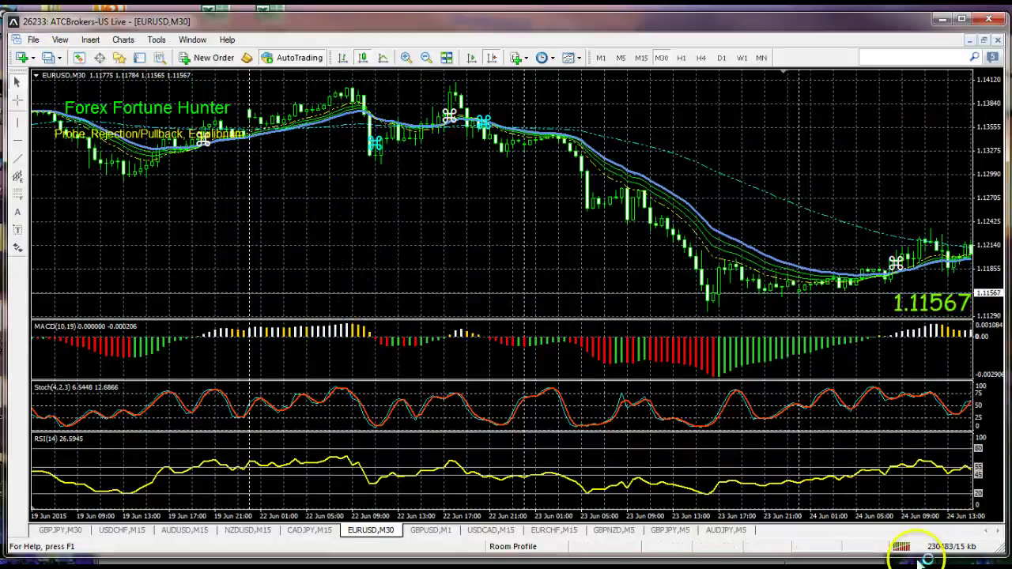
pyautogui.click(981, 566)
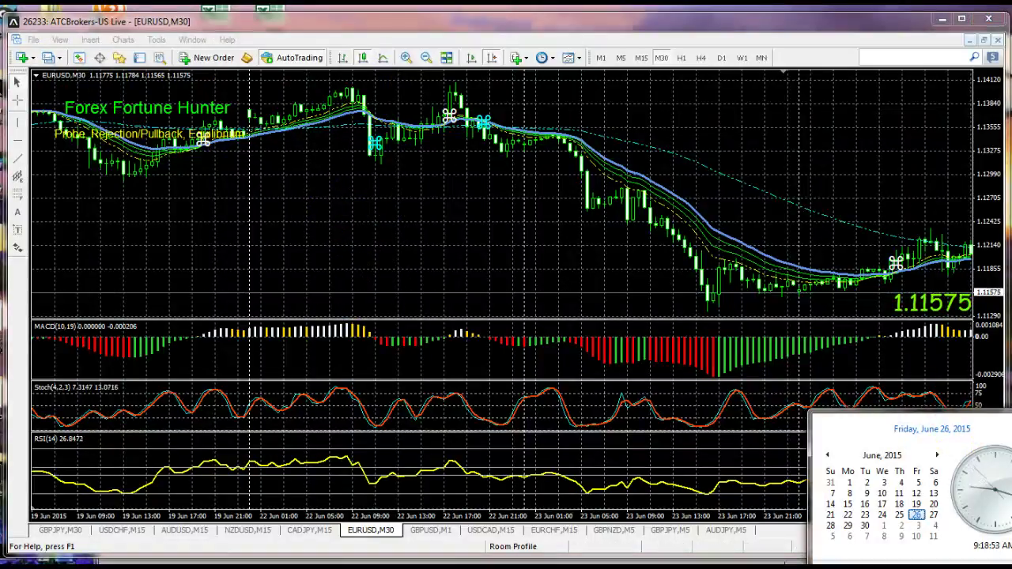
pyautogui.click(979, 341)
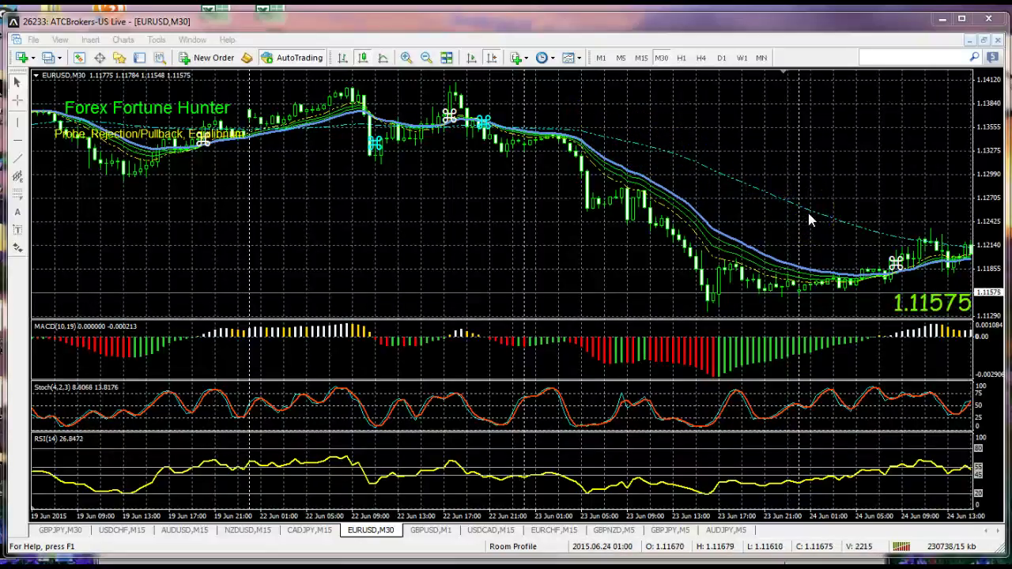
pyautogui.click(606, 145)
pyautogui.click(733, 185)
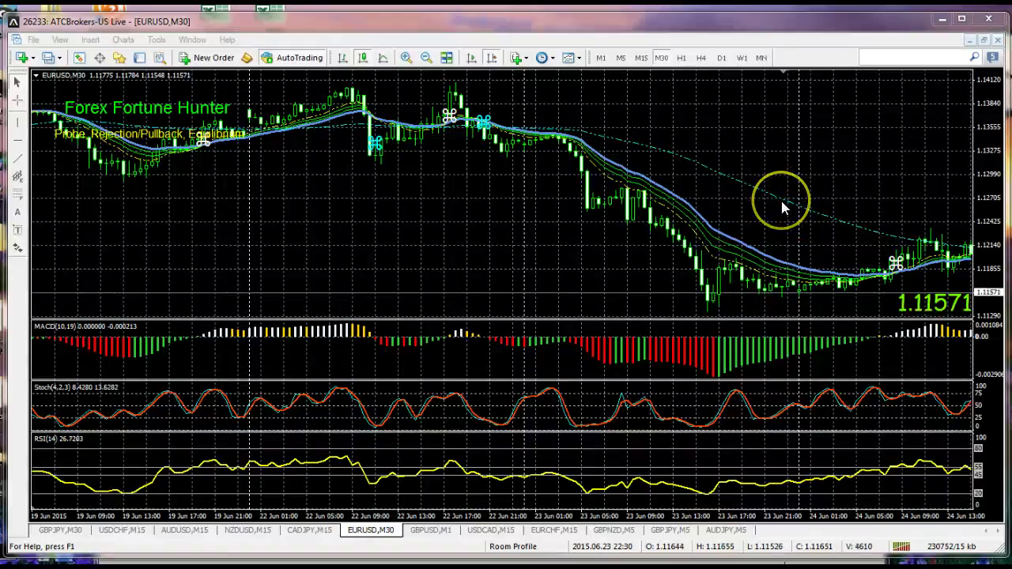
pyautogui.click(729, 252)
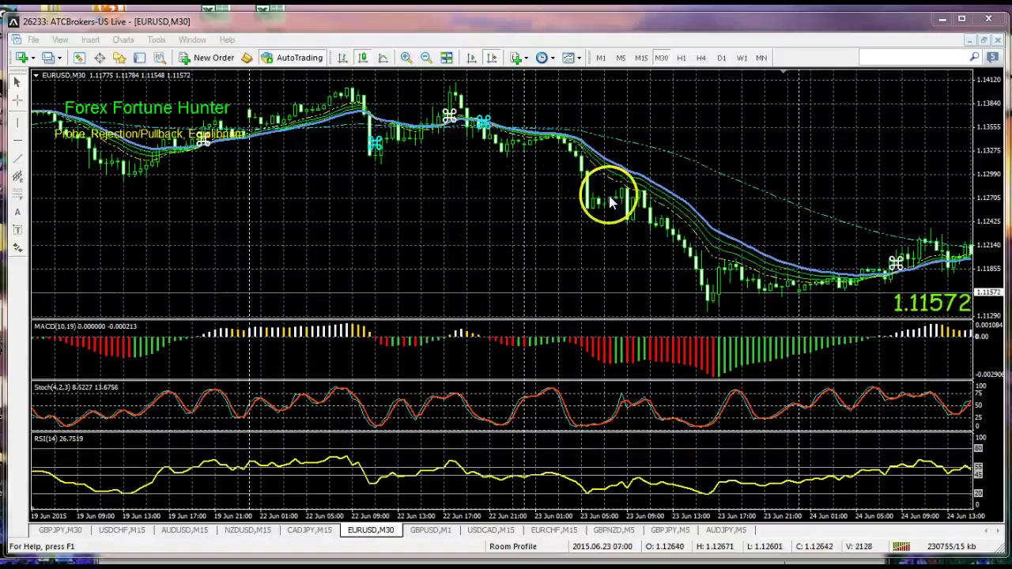